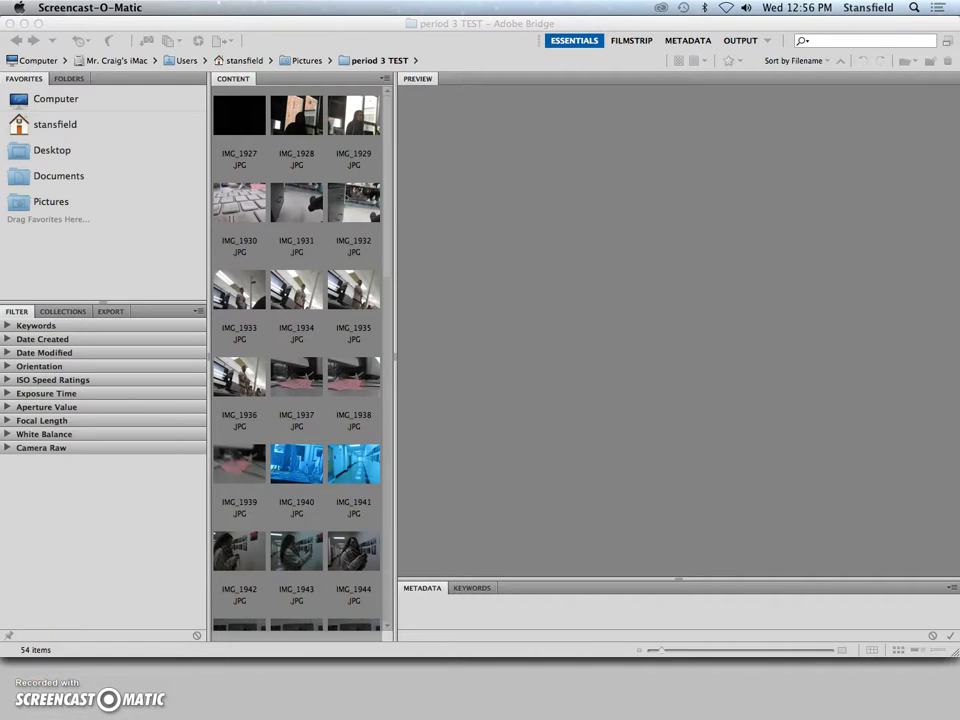
left_click(343, 24)
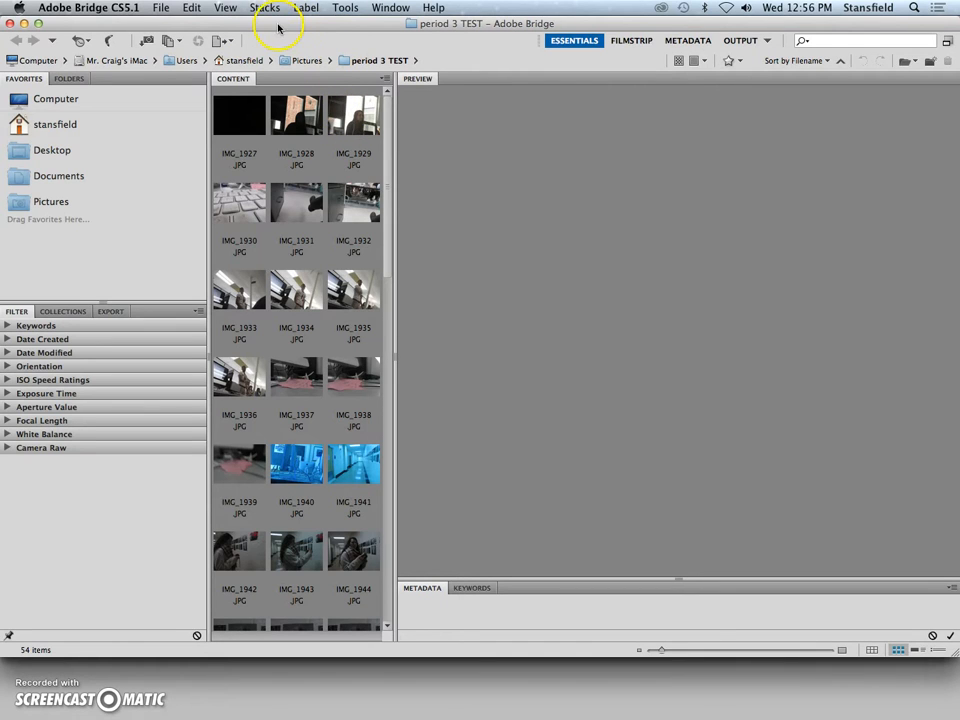
left_click(346, 32)
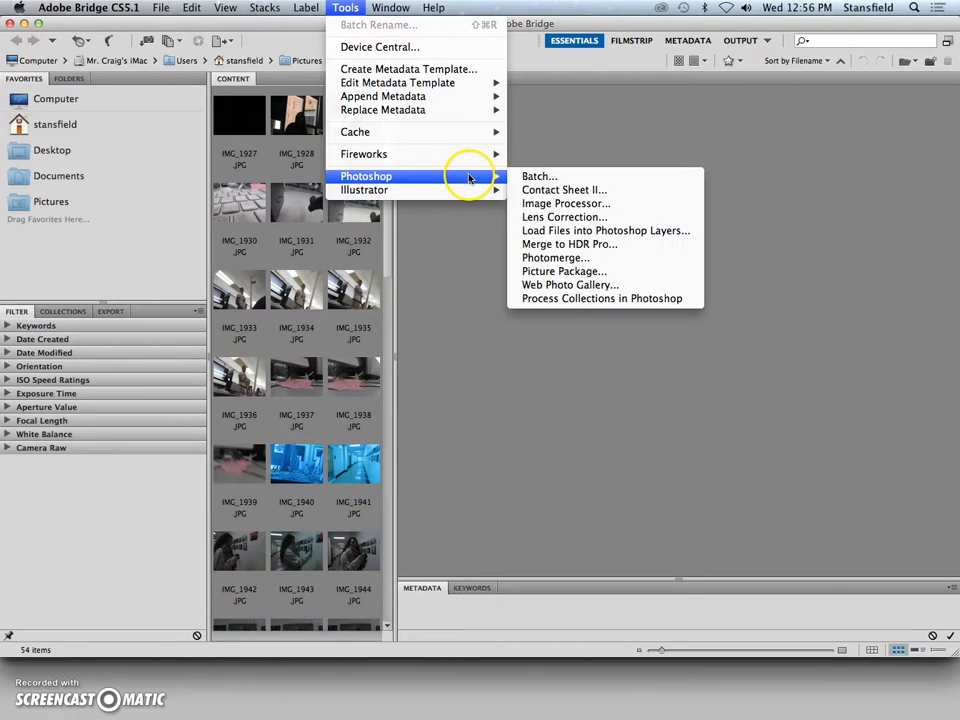
left_click(289, 60)
- Select all the photos in the period 3 TEST folder
left_click(241, 105)
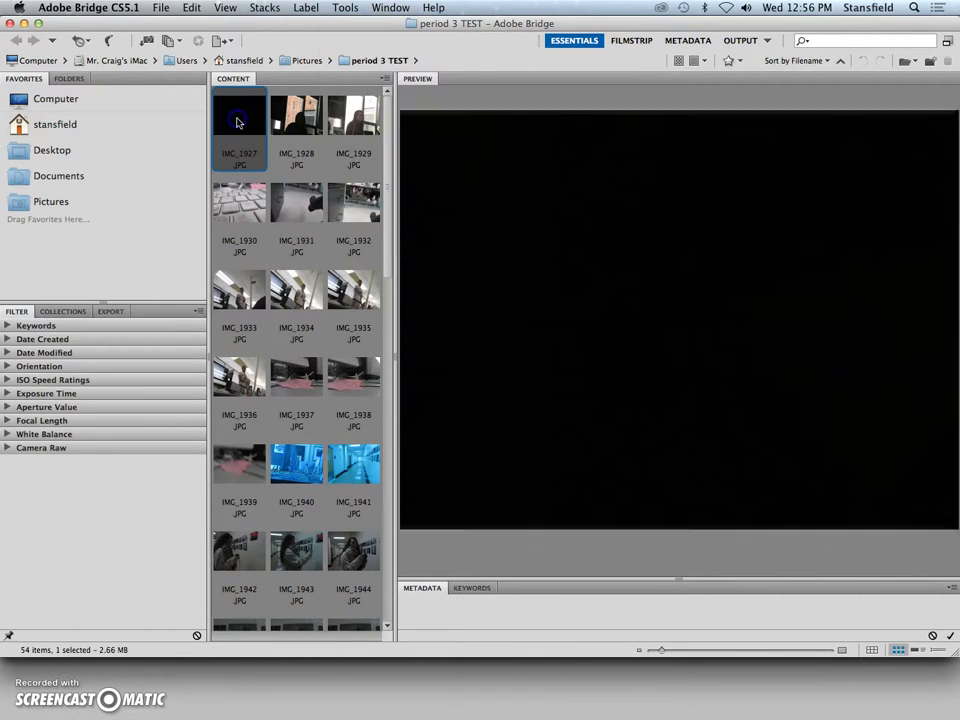
left_click(257, 118)
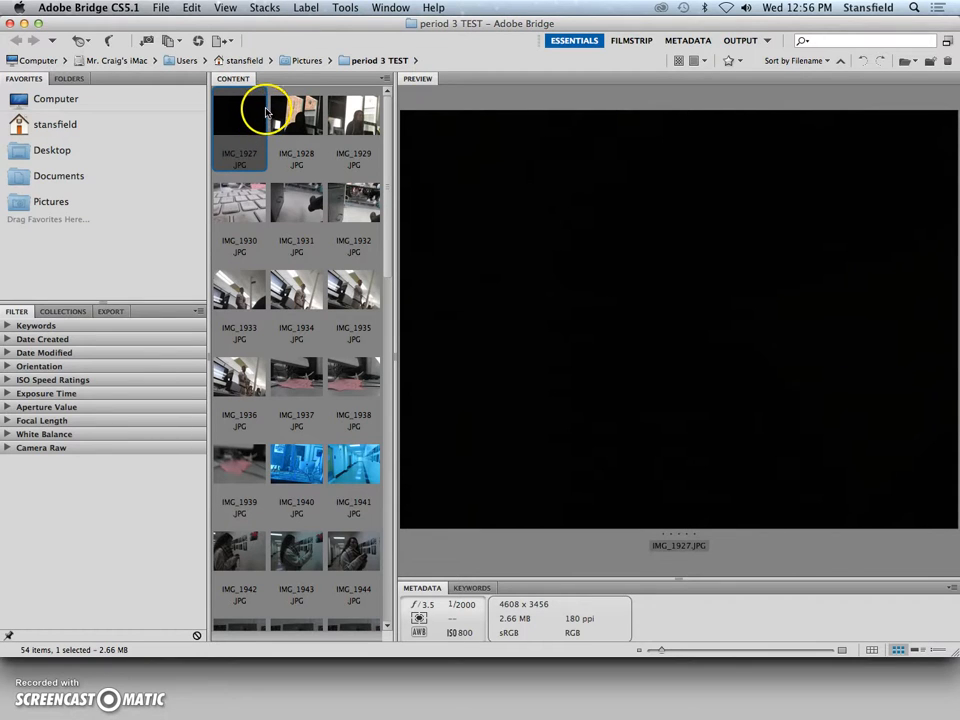
key("super+a")
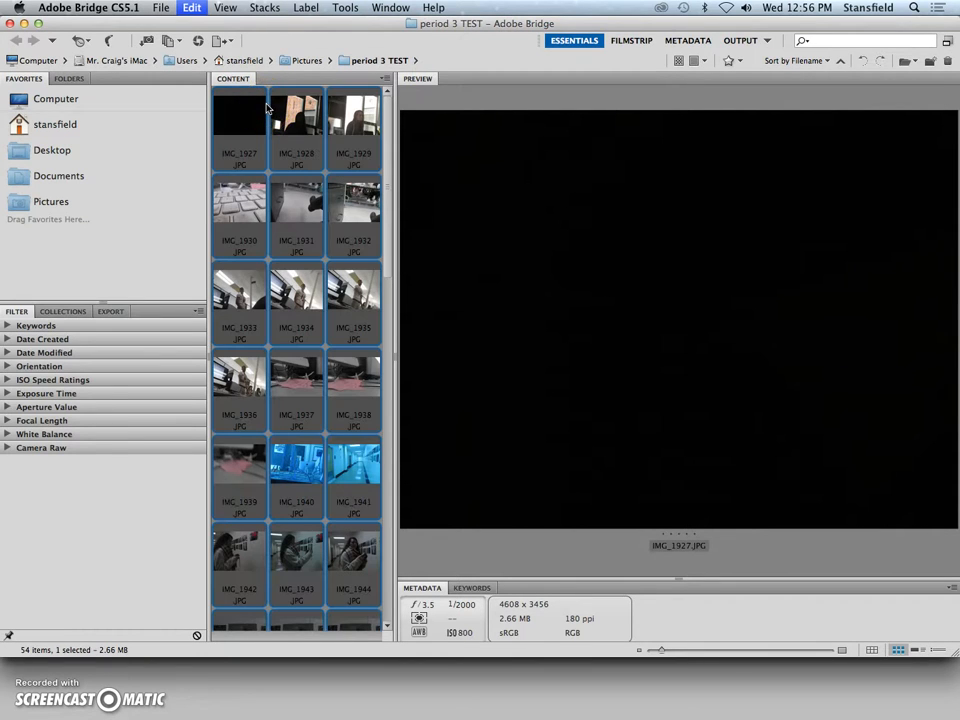
left_click(341, 9)
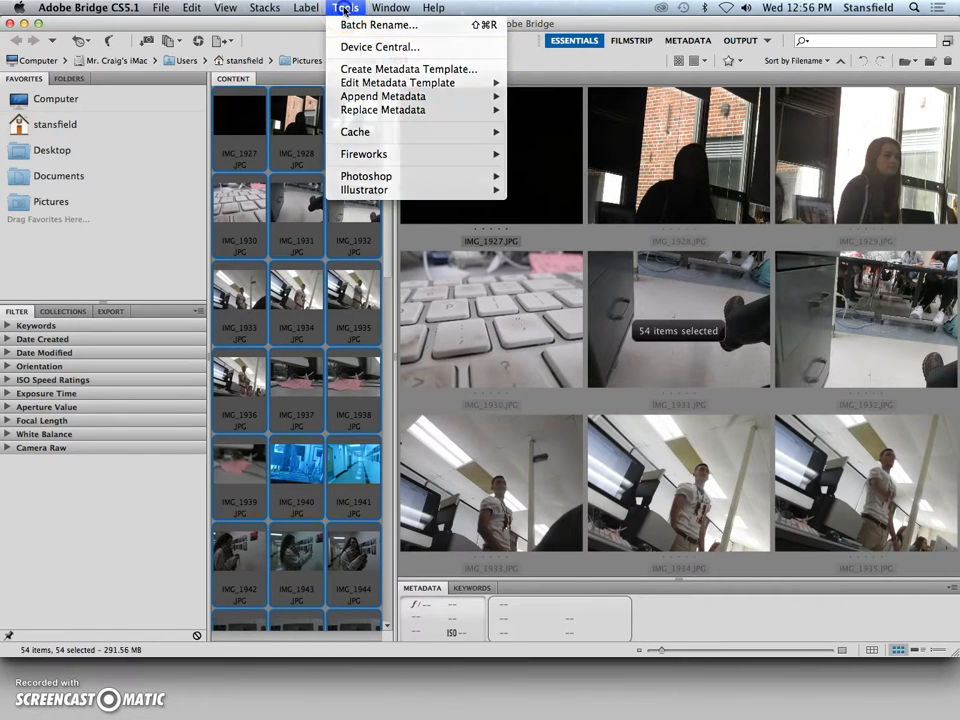
mouse_move(381, 180)
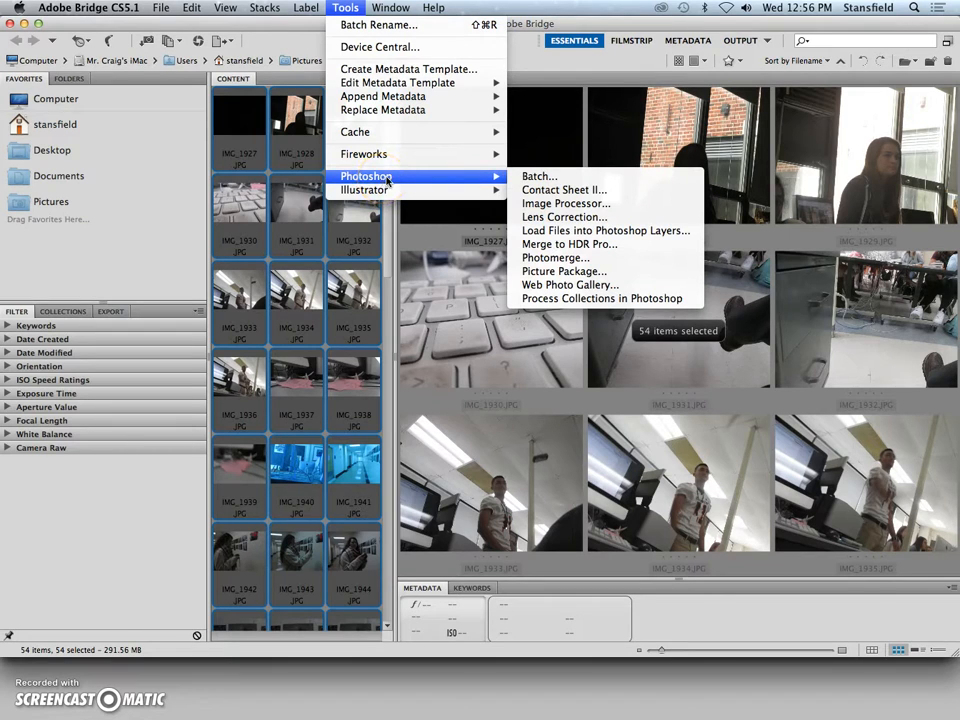
left_click(631, 207)
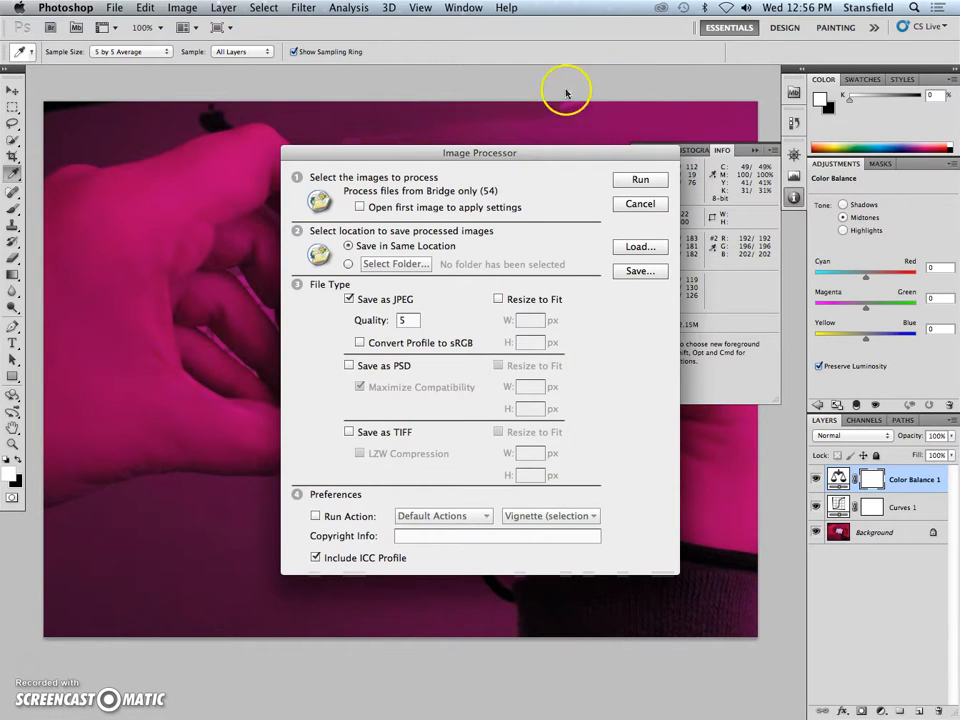
left_click(640, 203)
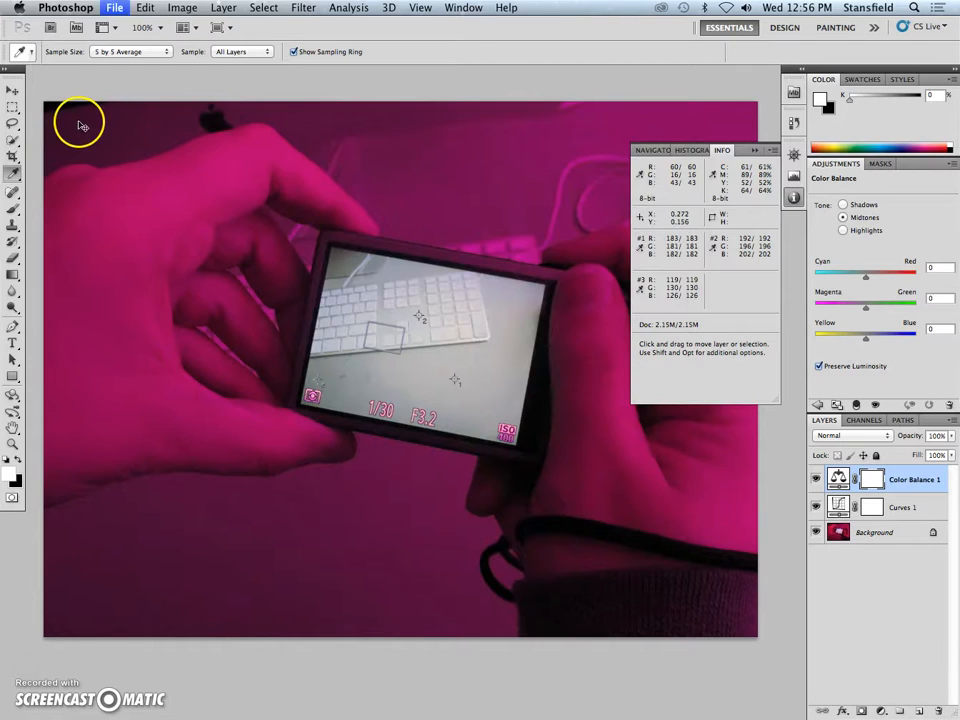
- Close the pink-tinted photo open in Photoshop and switch back to Bridge
key("super+w")
left_click(435, 257)
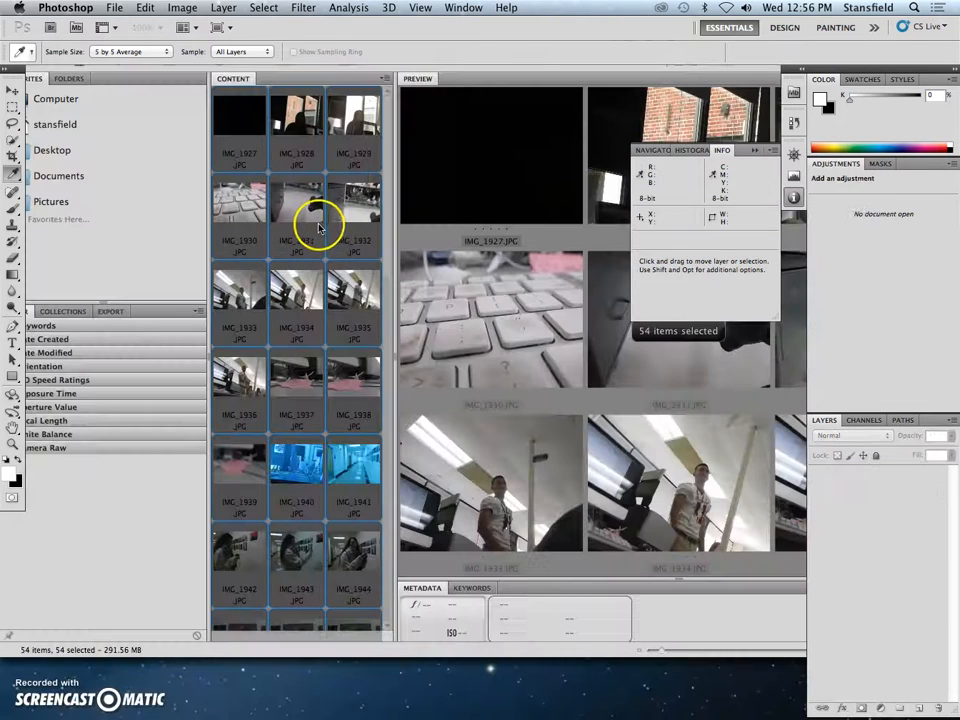
key("super+Tab")
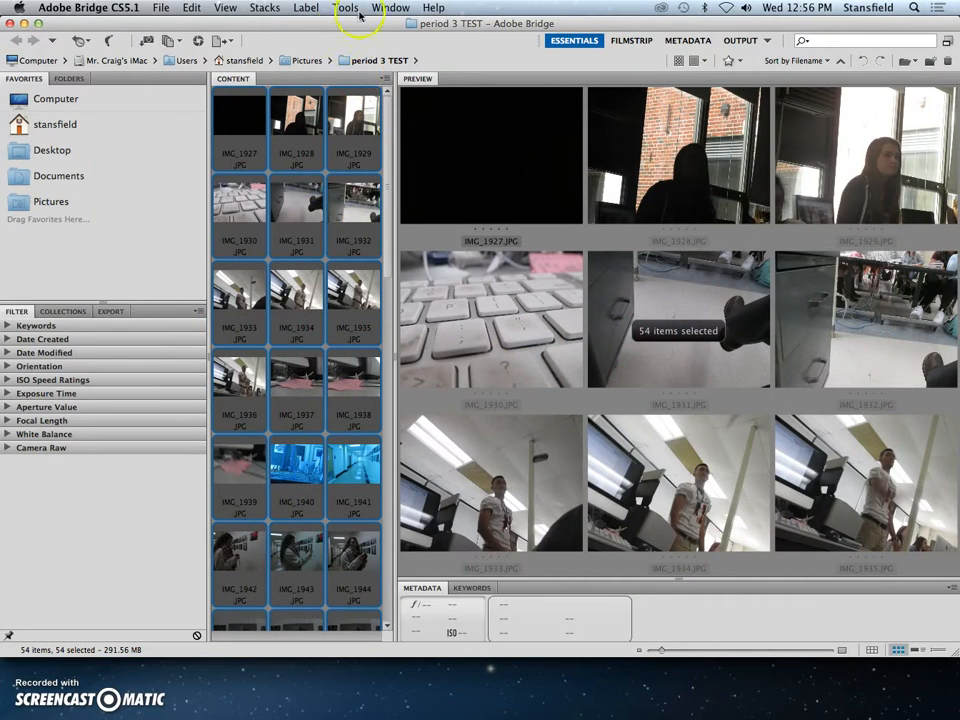
- Open Photoshop's Image Processor for the selected photos, leaving the option to open the first image off
left_click(345, 7)
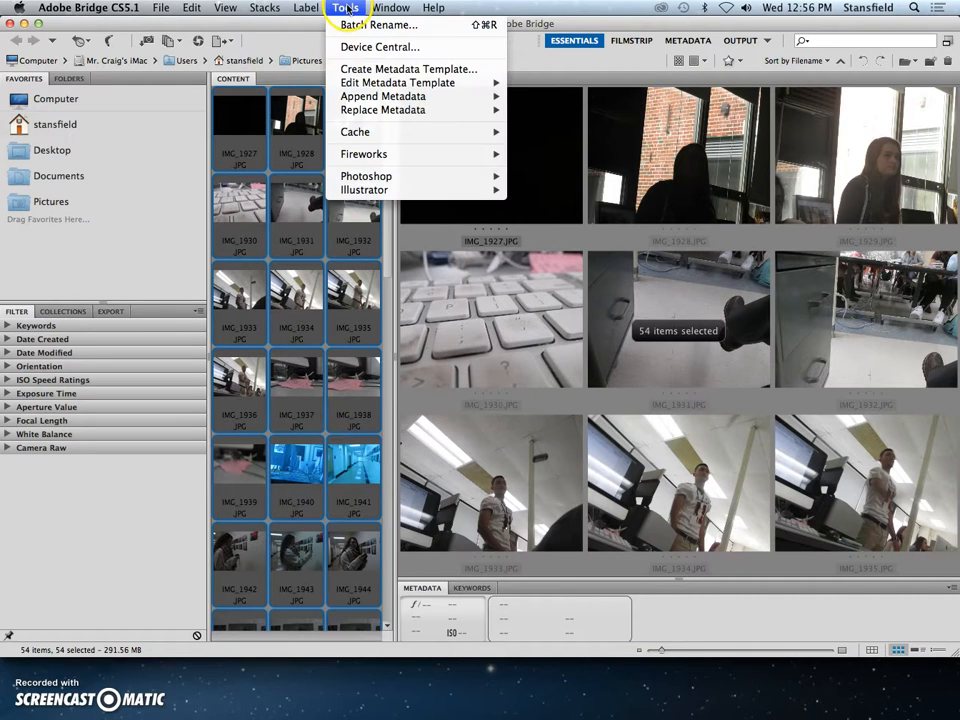
mouse_move(481, 180)
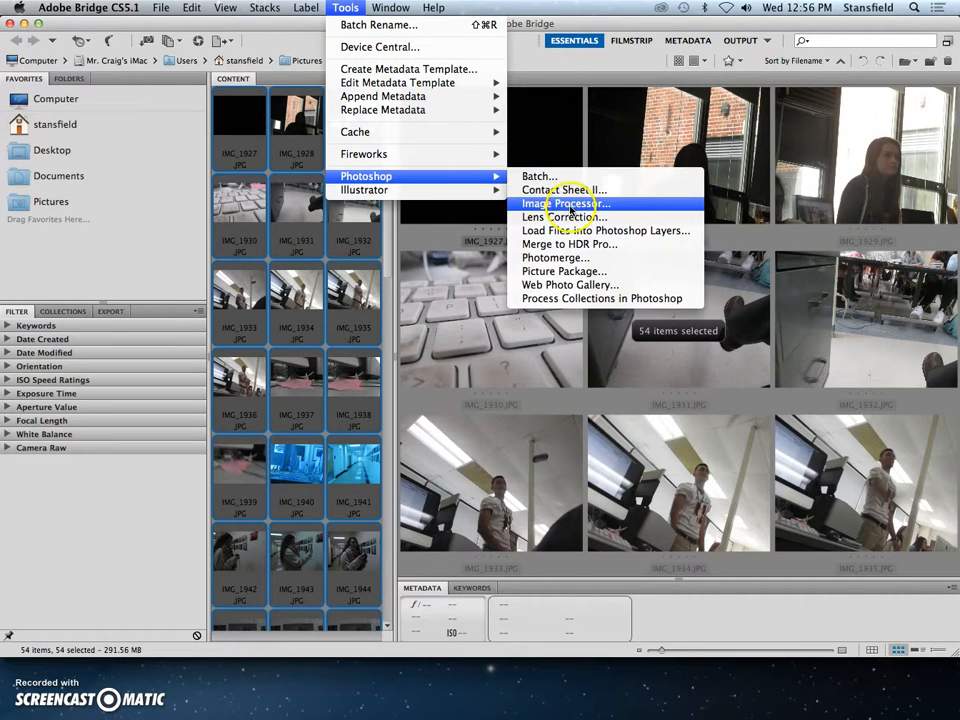
left_click(568, 208)
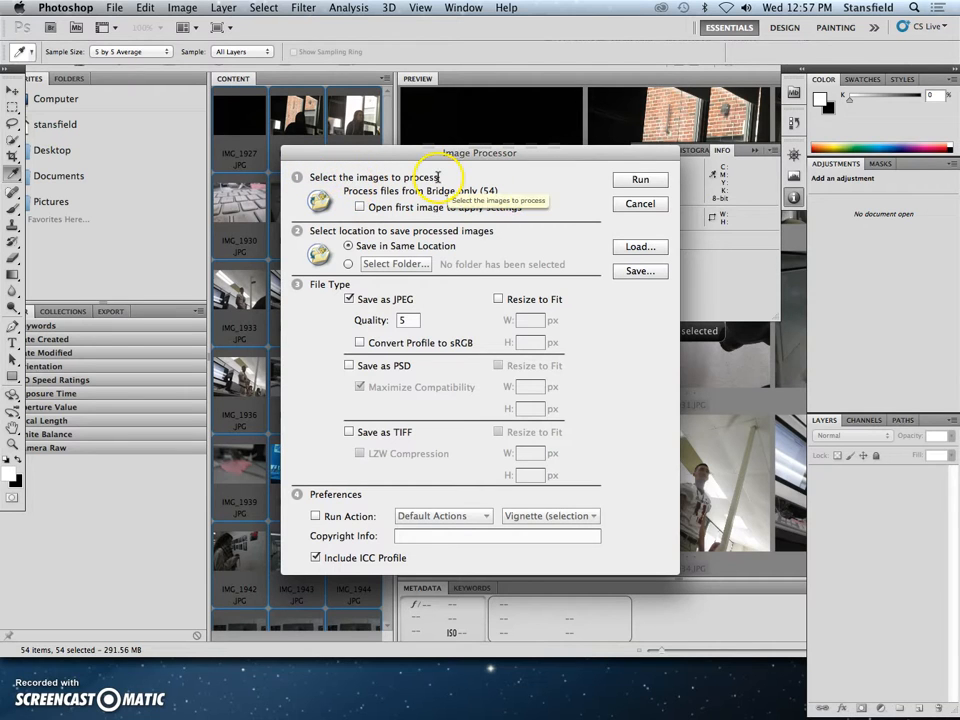
left_click(359, 207)
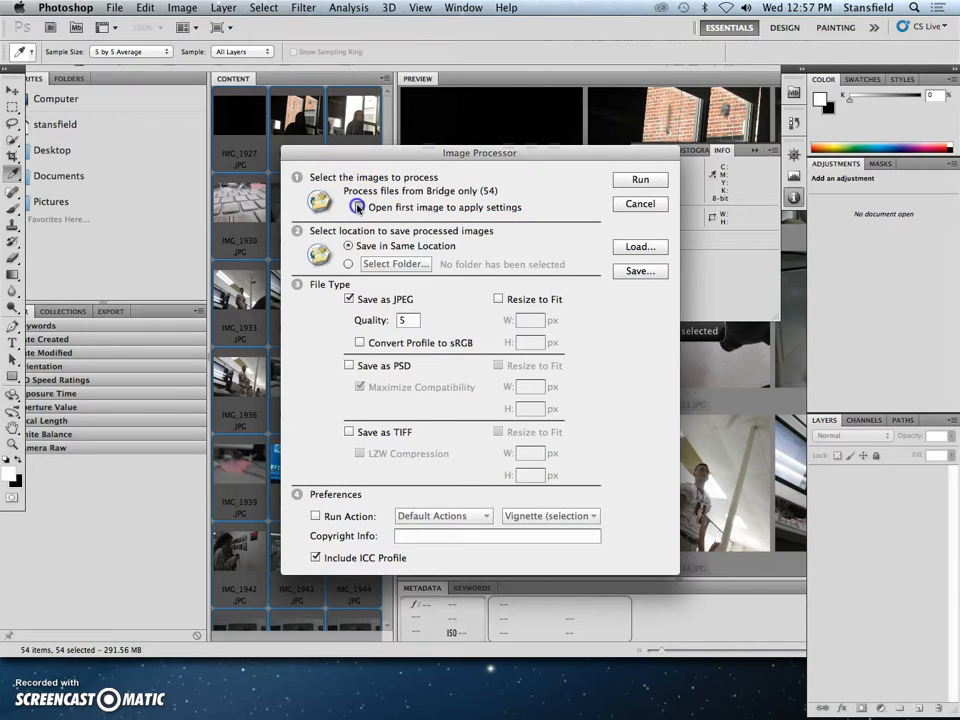
left_click(360, 208)
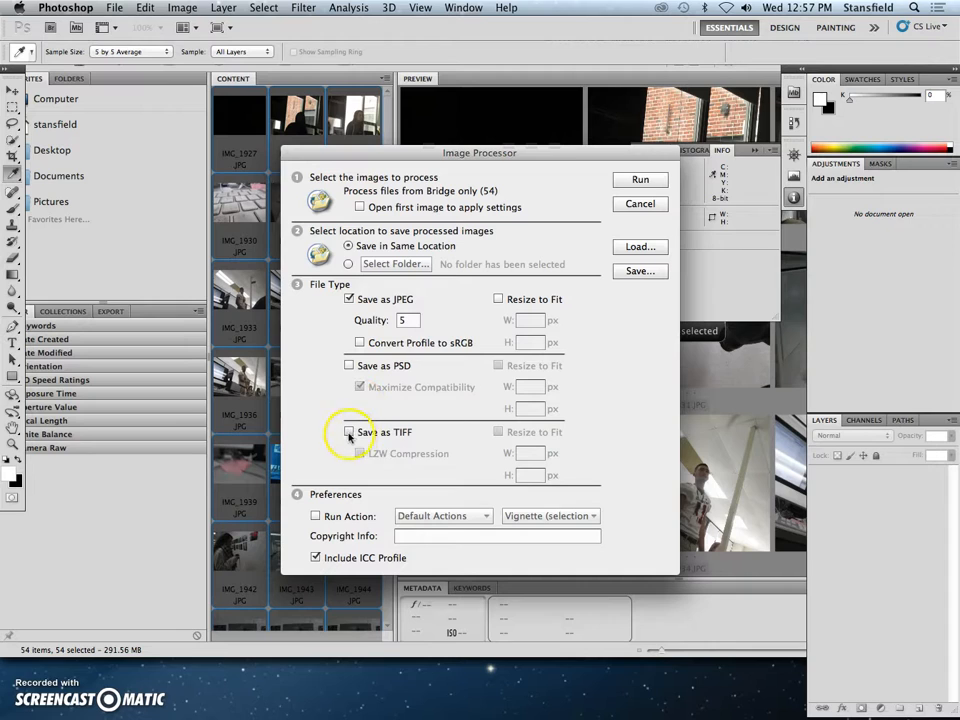
- Set the JPEG output to quality 8 and resize to fit 1000 px wide by 1000 px high
double_click(403, 320)
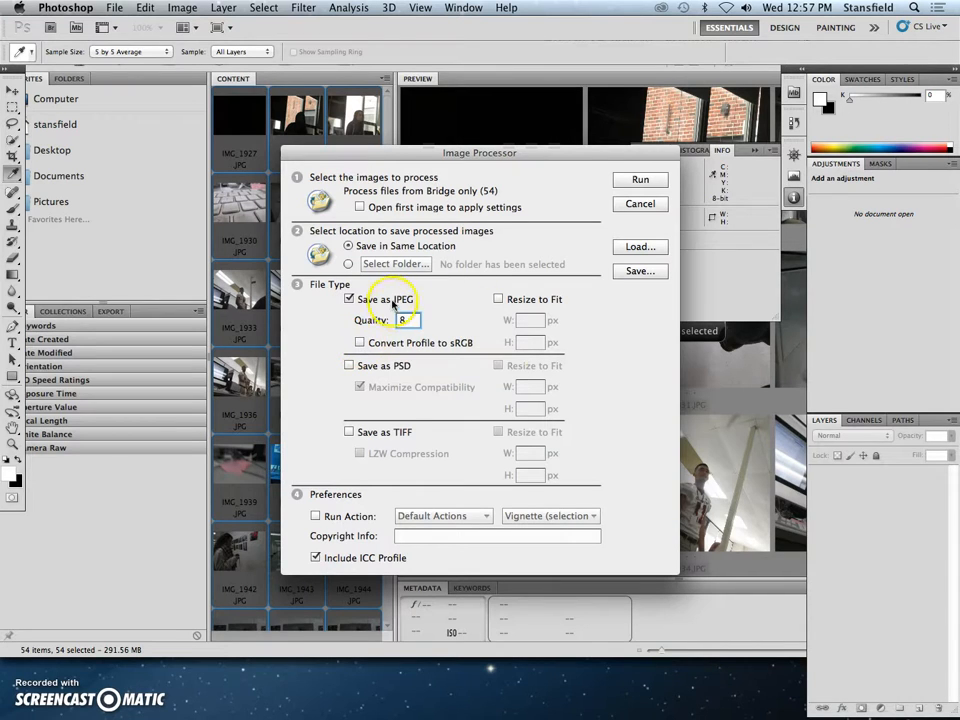
left_click(498, 299)
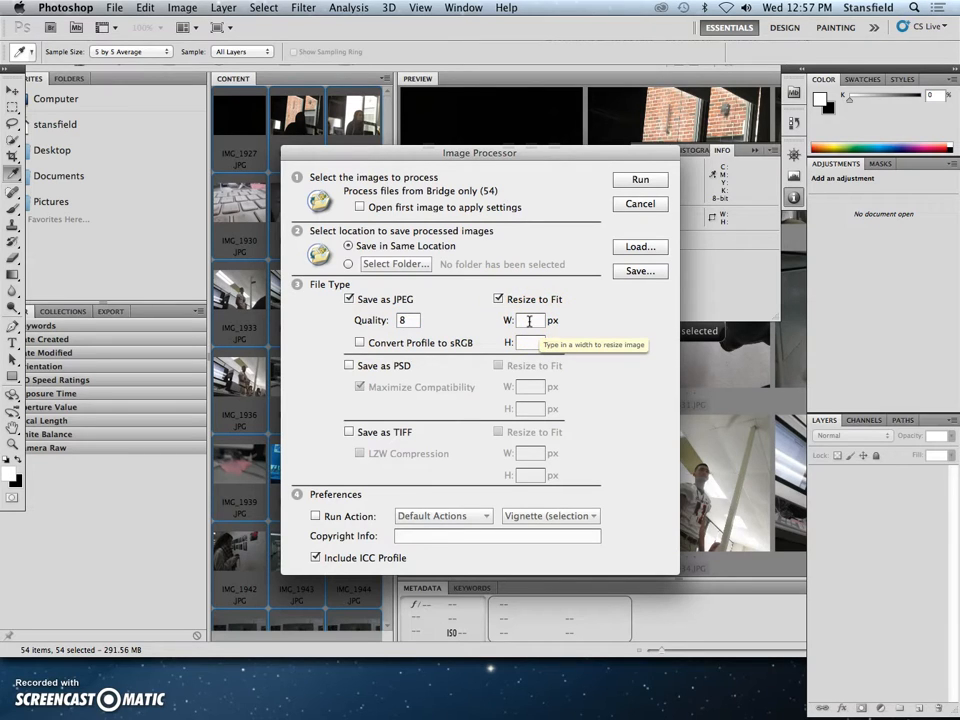
left_click(529, 320)
type("10")
type("00")
left_click(532, 343)
type("10")
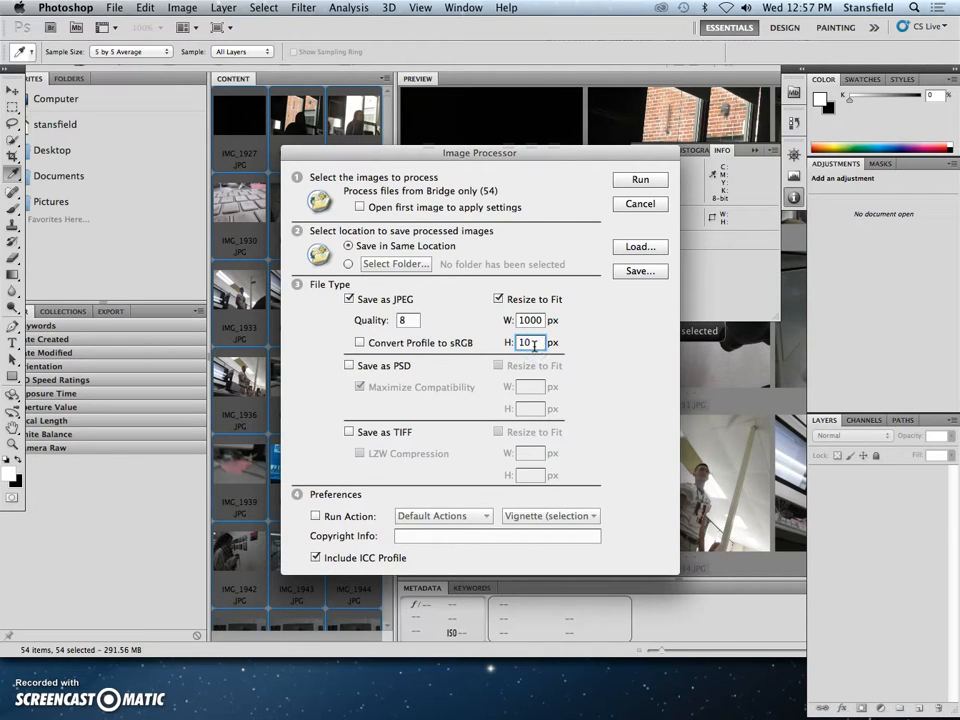
key("Tab")
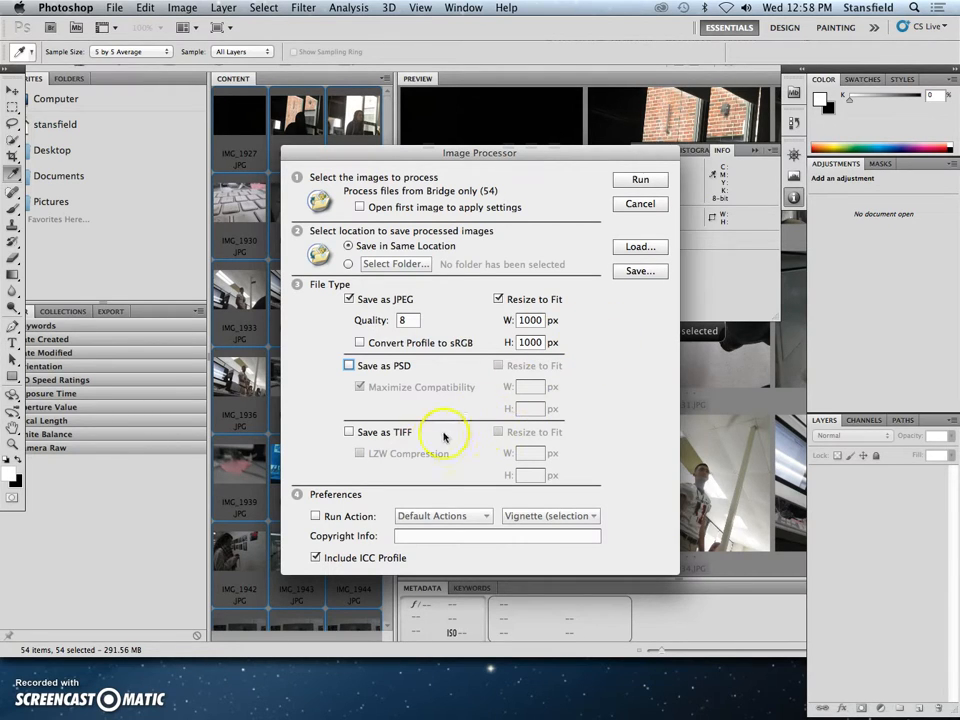
- Run the Image Processor with no action applied and the ICC profile included
left_click(315, 518)
left_click(315, 518)
left_click(315, 557)
left_click(315, 557)
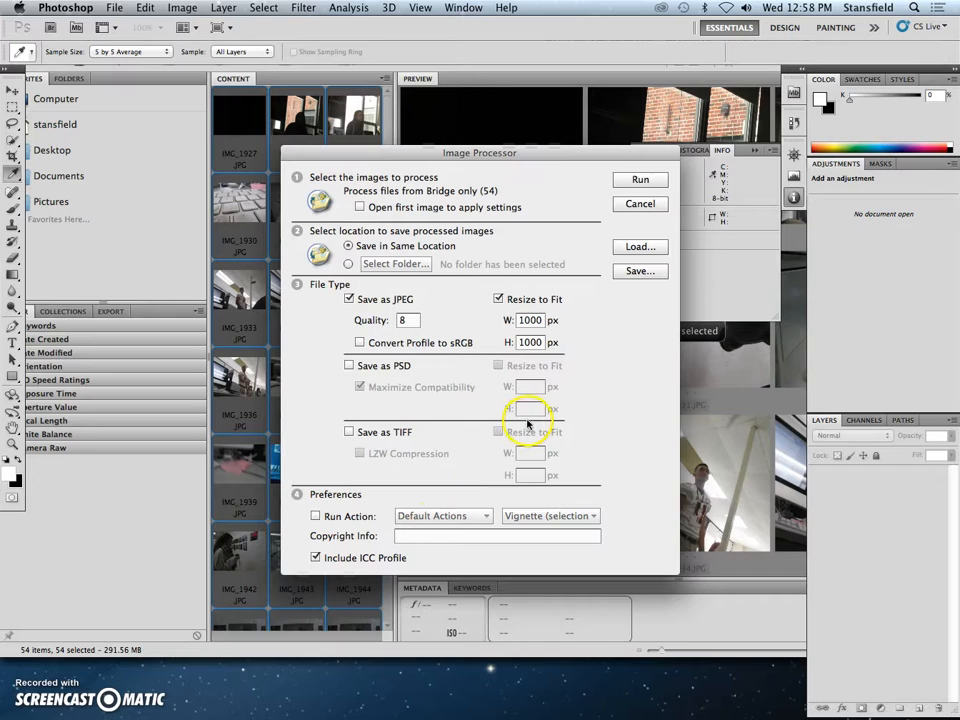
left_click(640, 180)
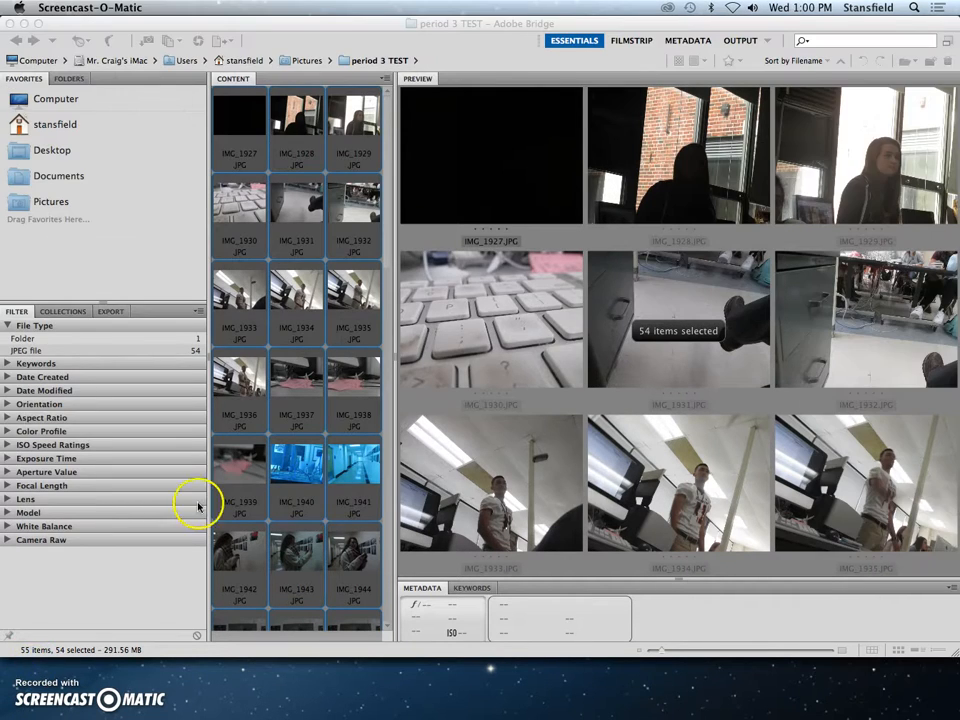
- Rename the JPEG output folder at the end of the period 3 TEST folder as 1000pxJPEGs
left_click(389, 135)
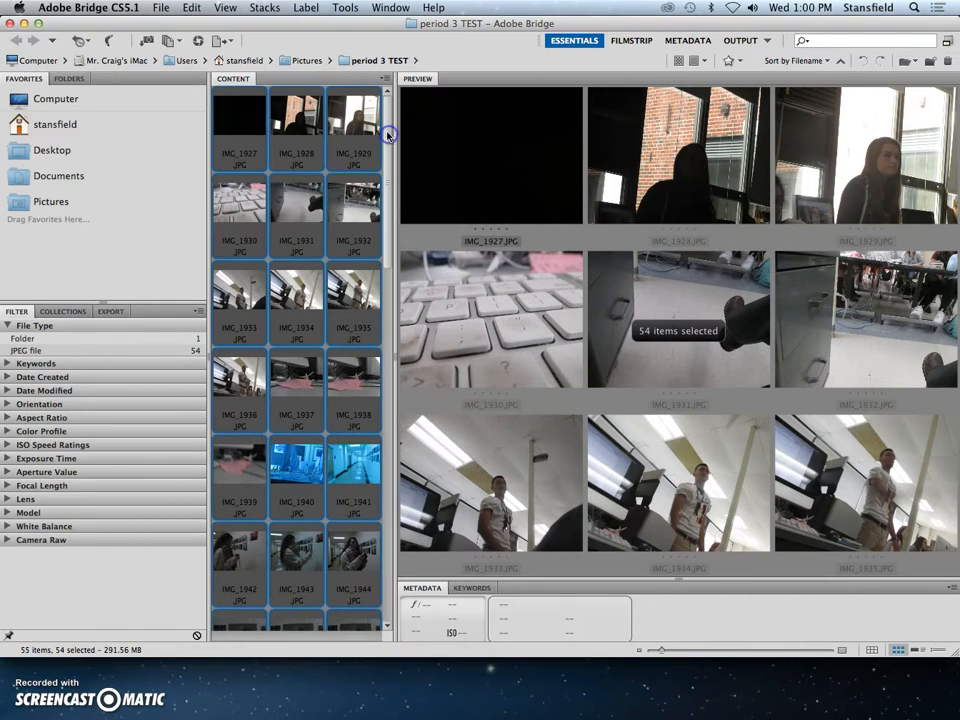
left_click_drag(388, 122, 388, 574)
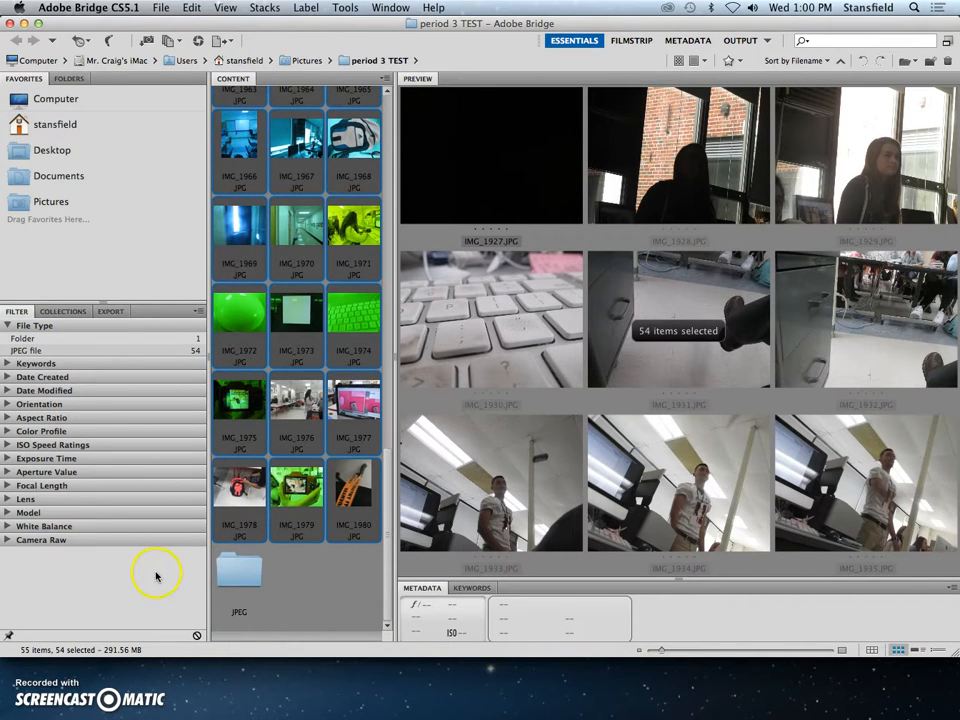
left_click(238, 581)
left_click(240, 610)
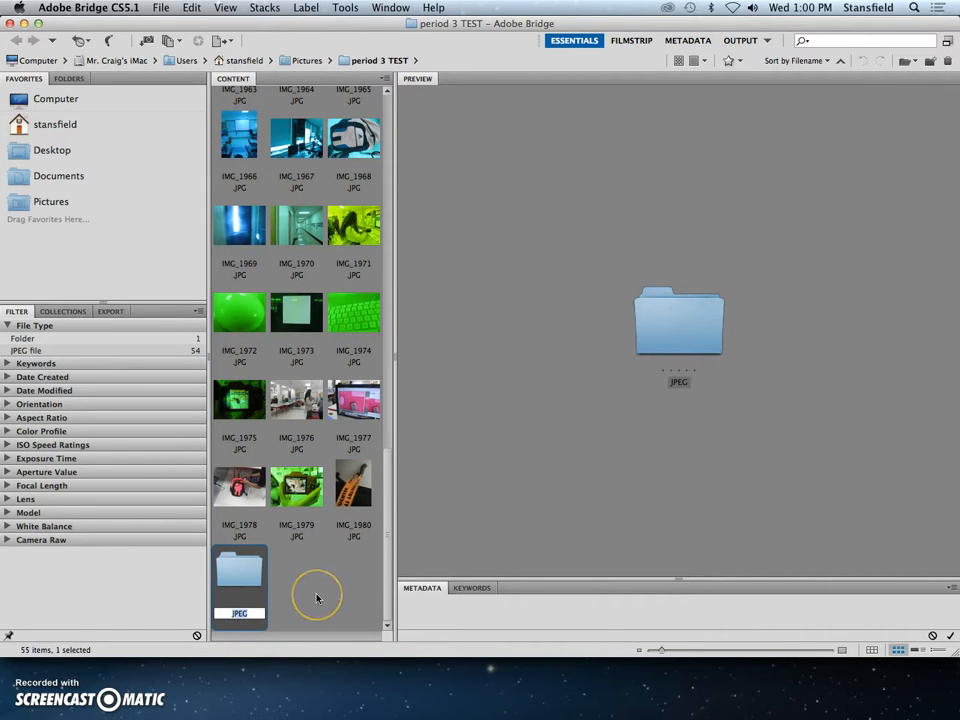
key("Left")
type("1000pxJPEGs")
key("Return")
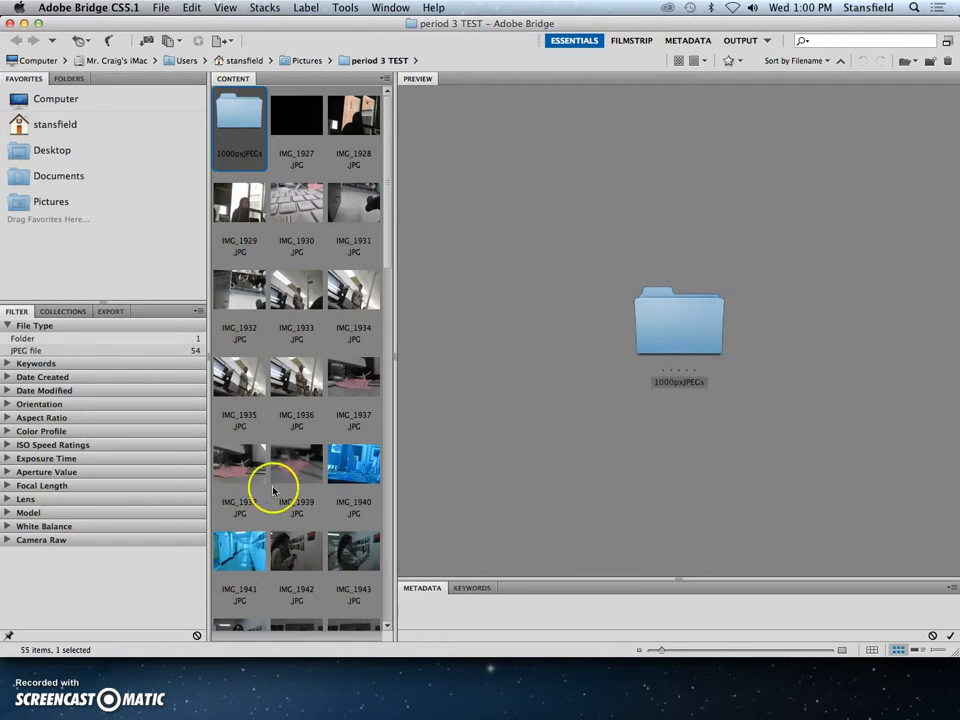
- Open the 1000pxJPEGs folder and check the pixel dimensions of IMG_1927.jpg and IMG_1930.jpg
double_click(242, 114)
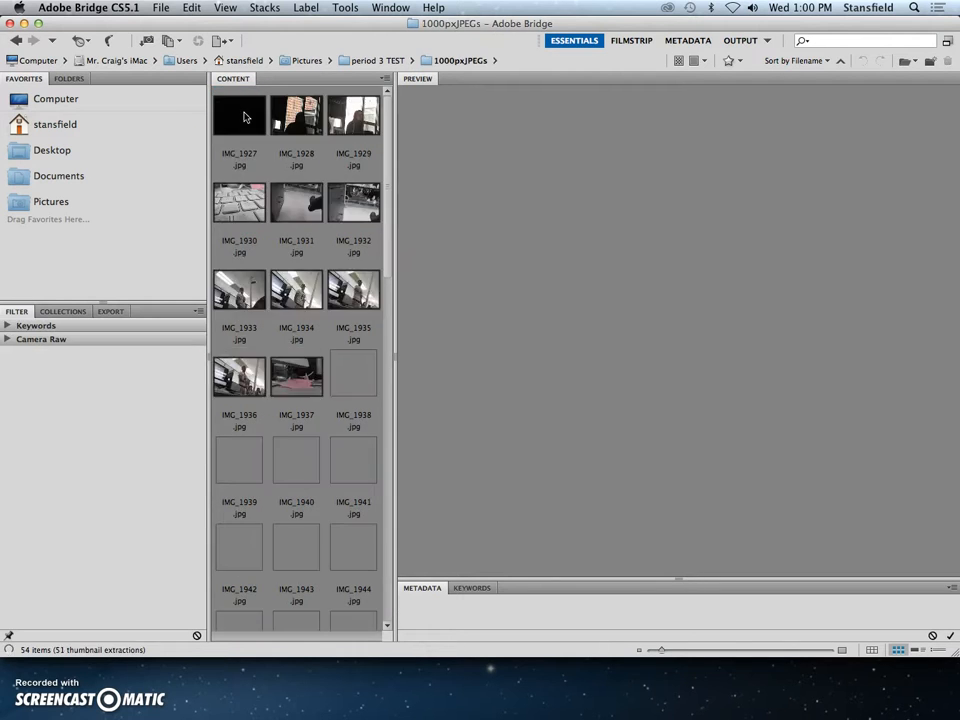
left_click(244, 117)
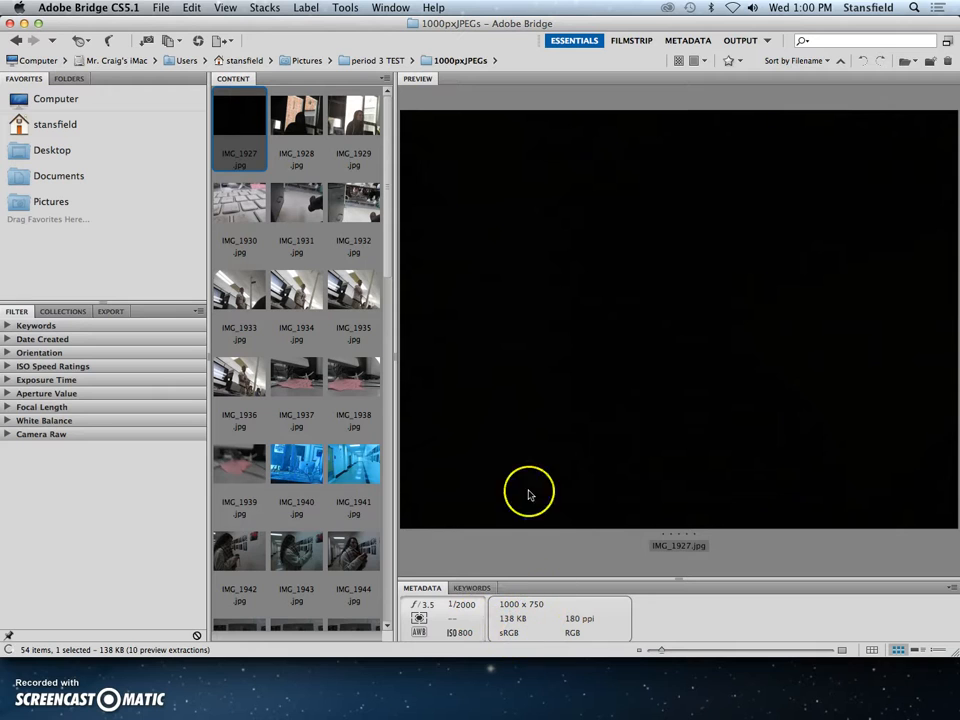
left_click(240, 210)
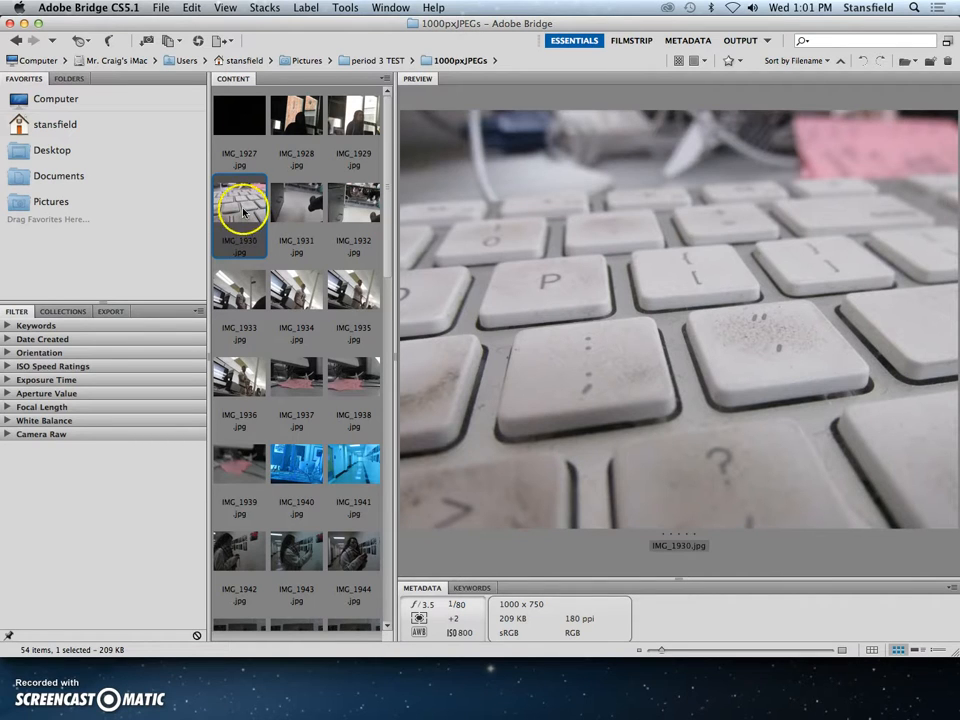
- Open the keyboard photo IMG_1930.jpg in Photoshop and collapse the Info panel covering it
double_click(243, 210)
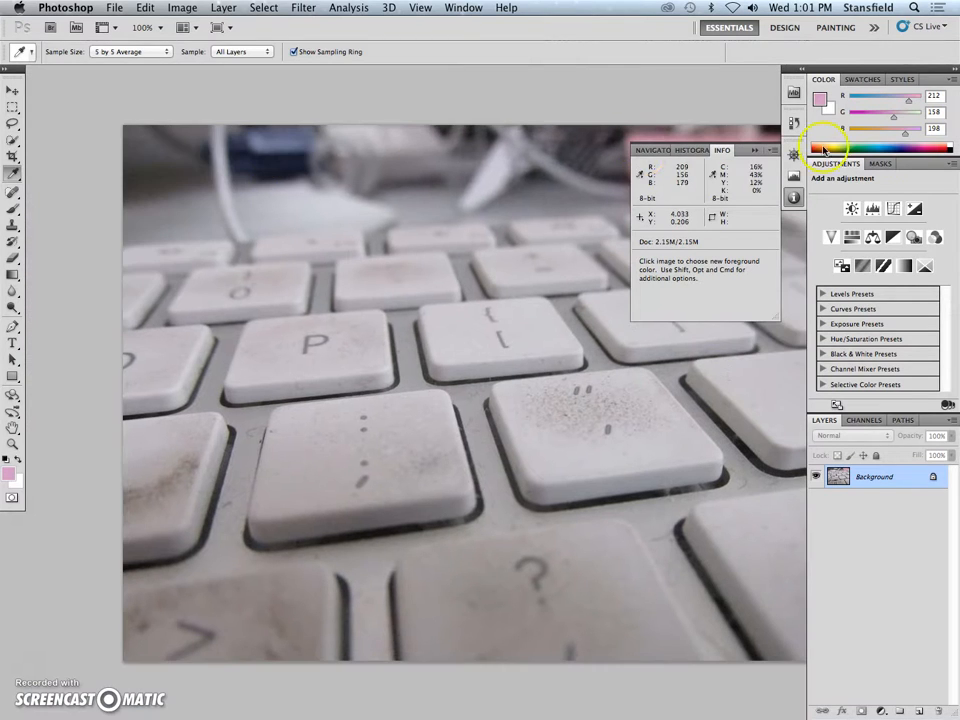
left_click(793, 197)
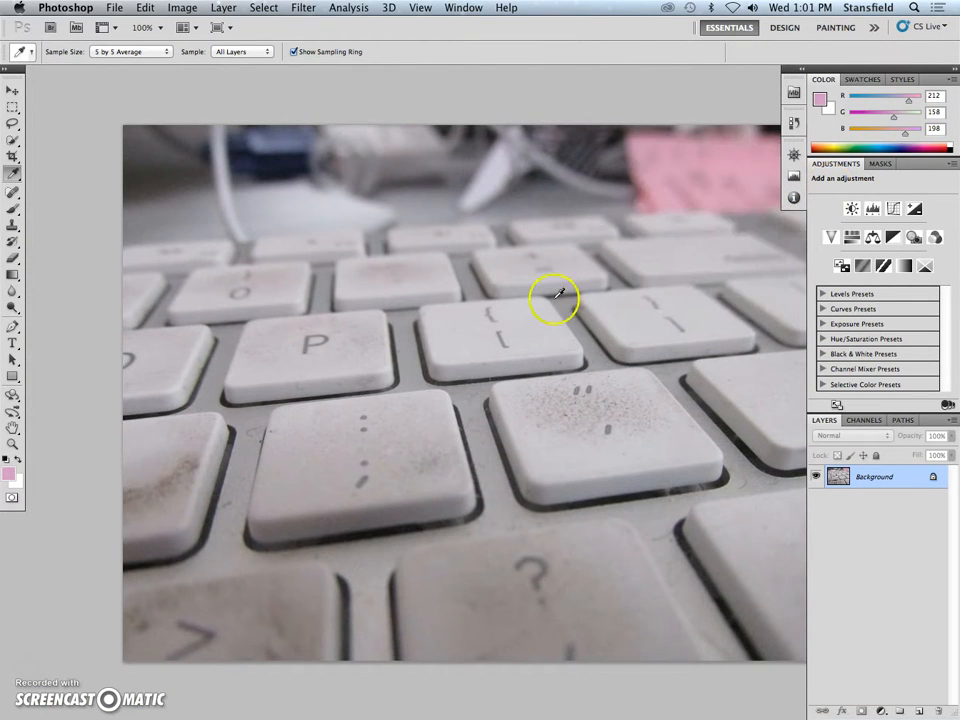
key("super+minus")
left_click_drag(509, 331, 427, 280)
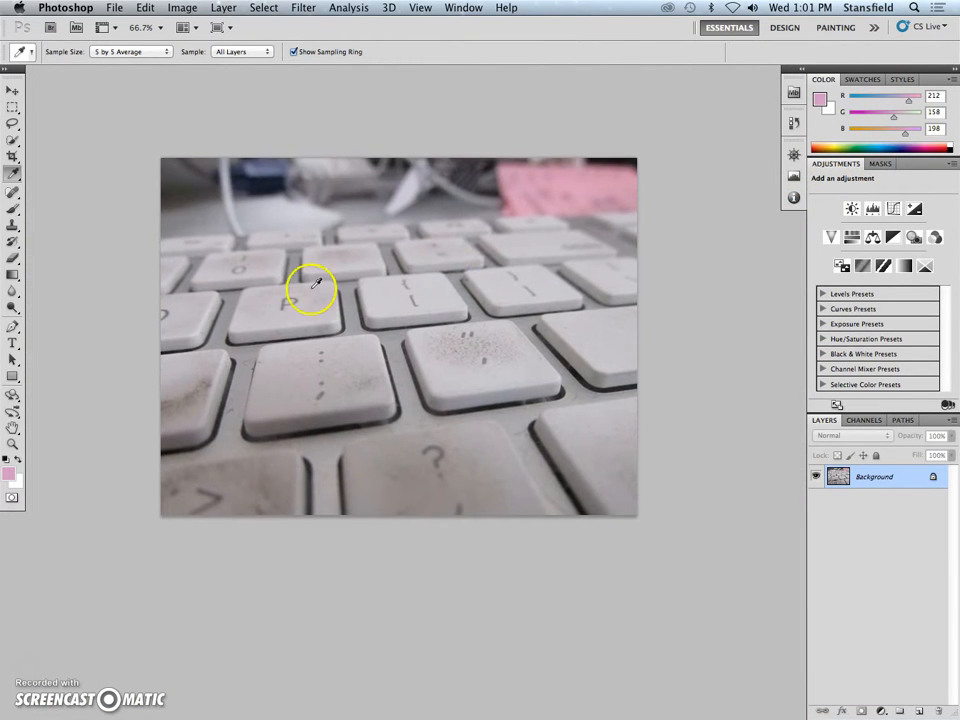
- Crop the keyboard photo to its central keys, about 580 by 465 pixels
key("c")
left_click_drag(245, 221, 518, 441)
key("Return")
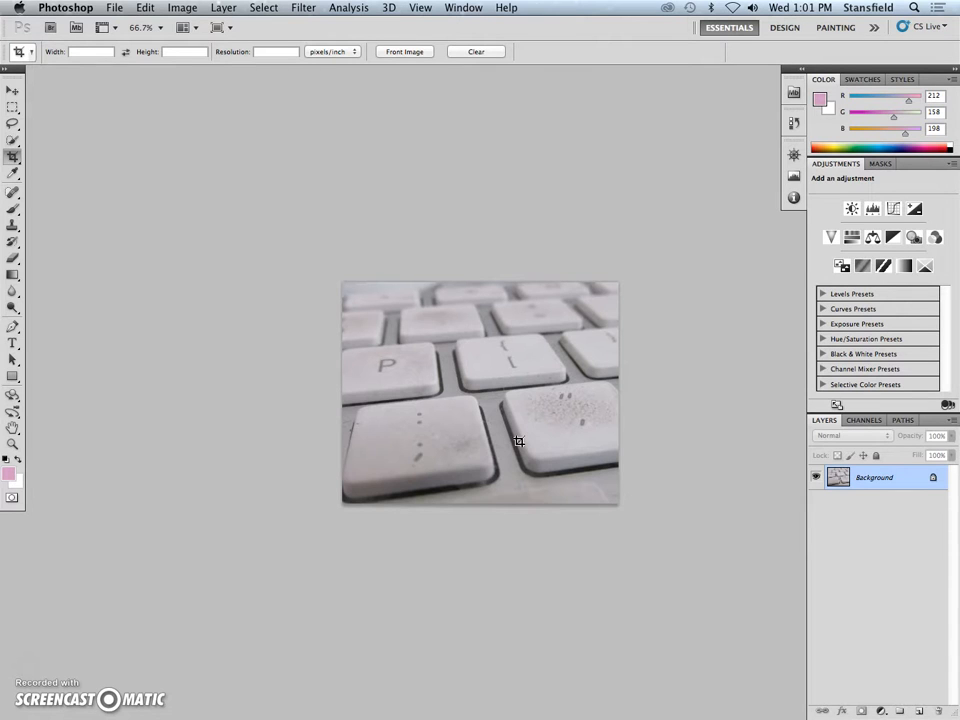
- Resample the cropped photo to a width of 1000 pixels with proportions constrained
key("super+alt+i")
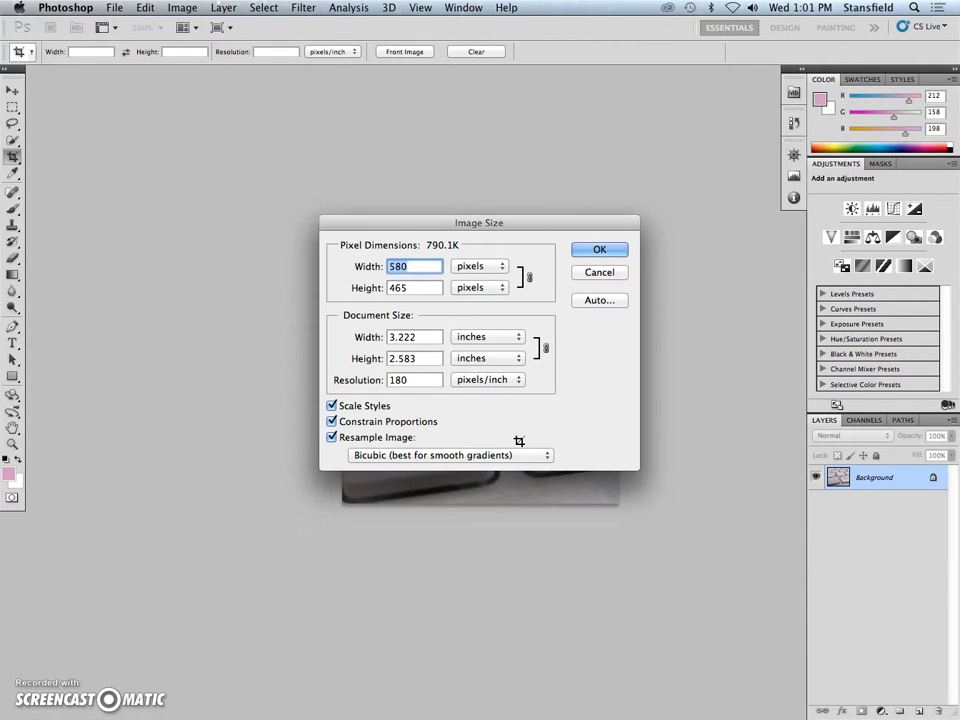
type("1000")
key("Return")
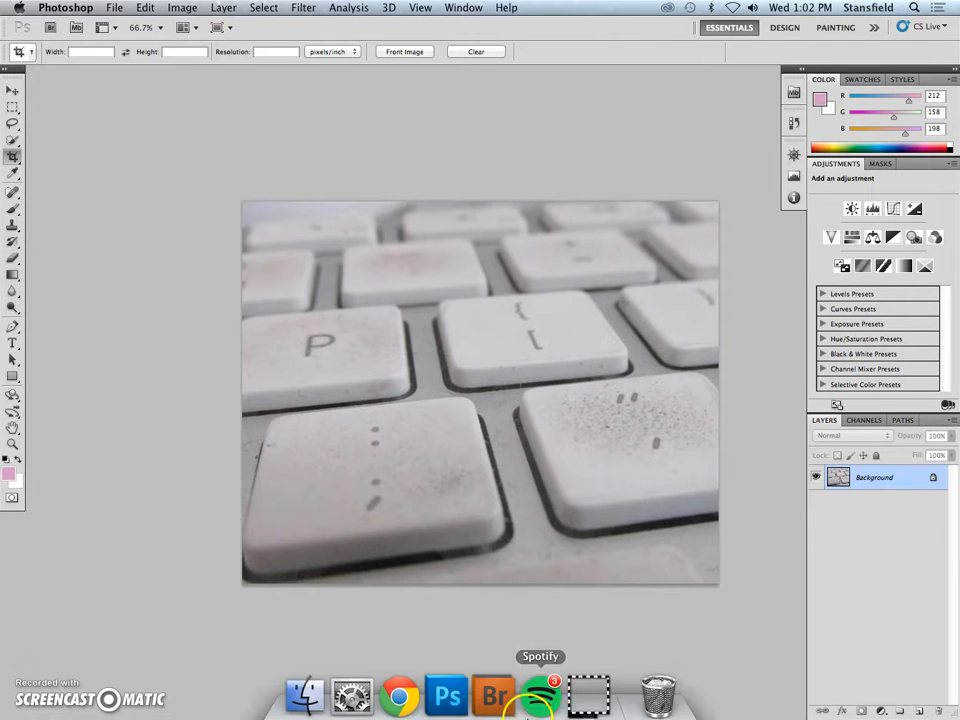
- Switch to Bridge and preview the resized photos IMG_1934.jpg and IMG_1931.jpg
left_click(495, 690)
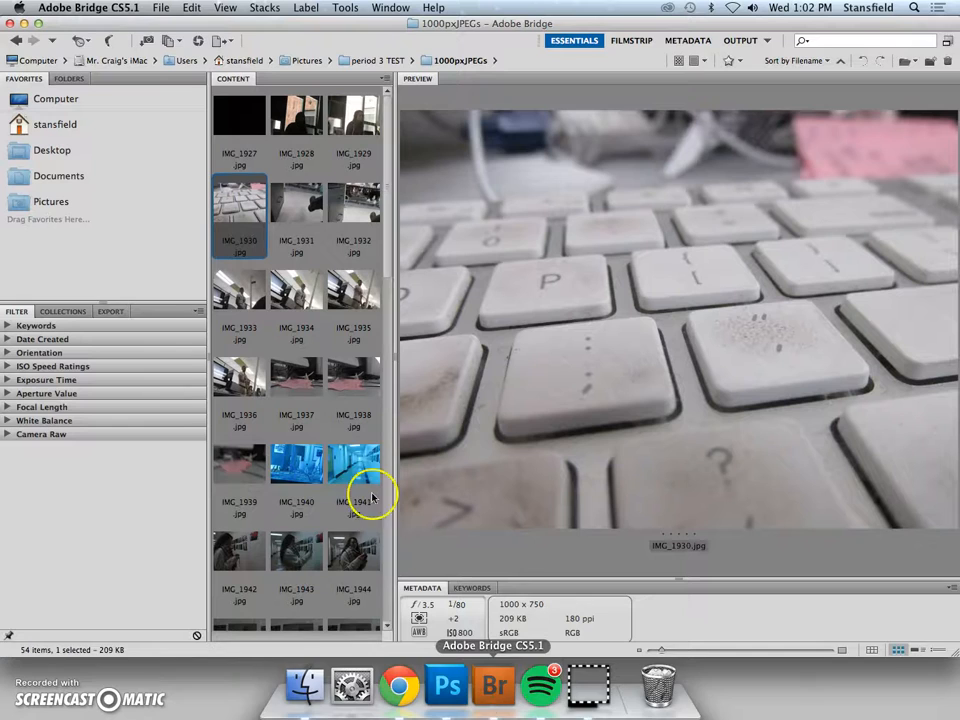
left_click(306, 289)
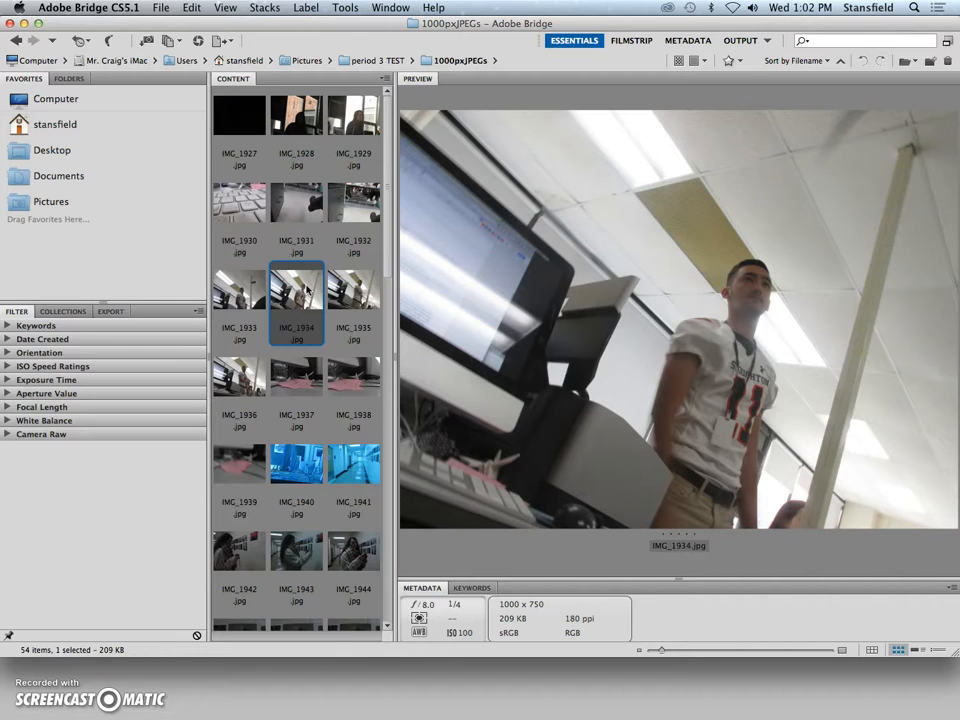
left_click(262, 250)
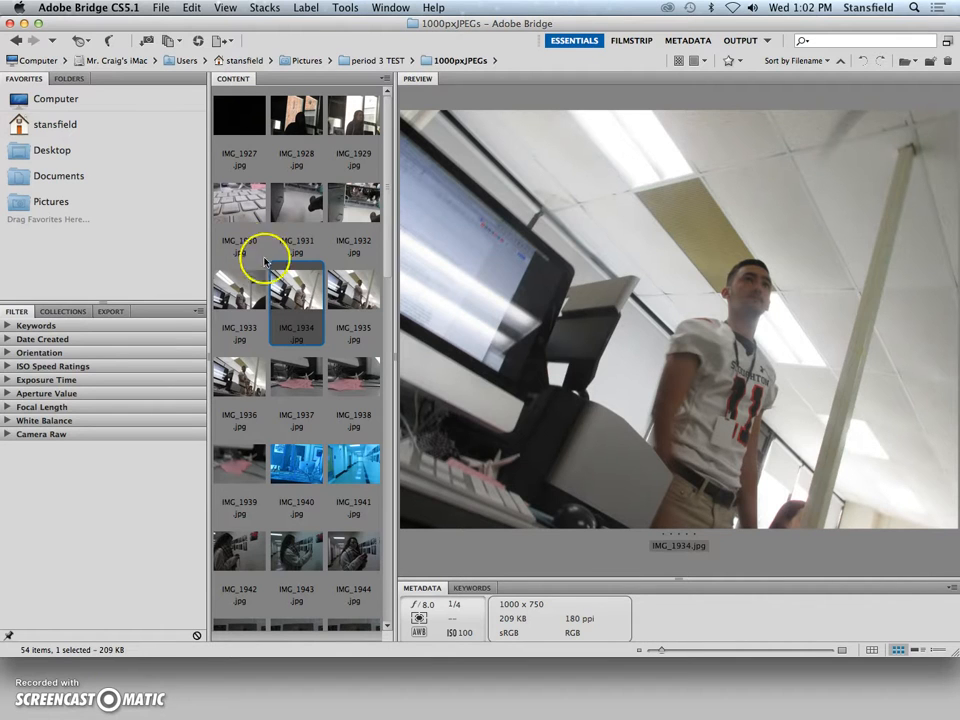
left_click(308, 204)
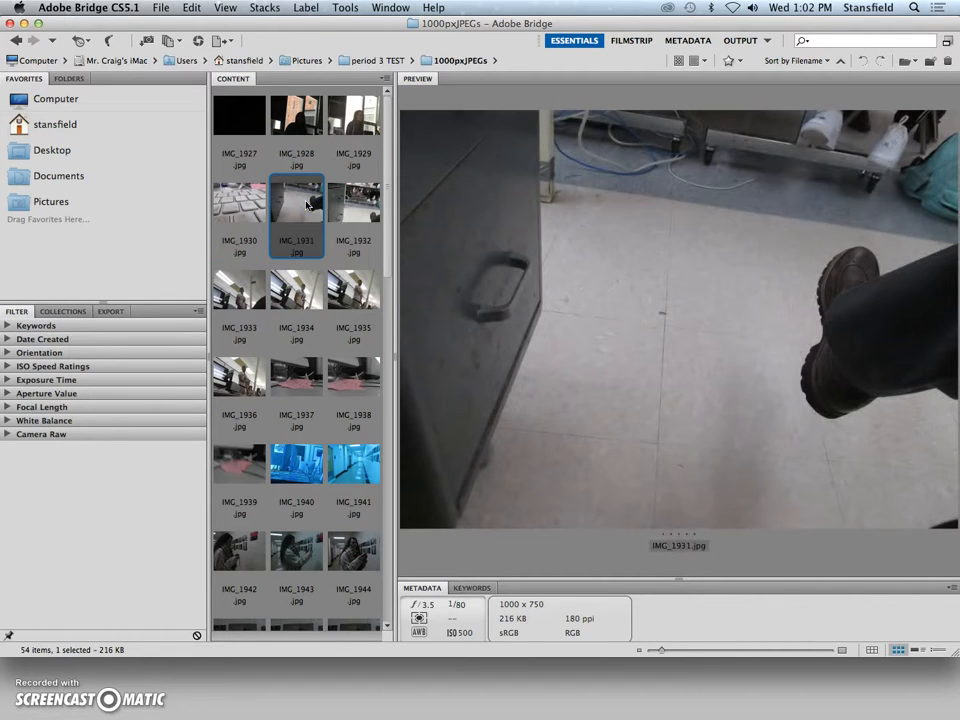